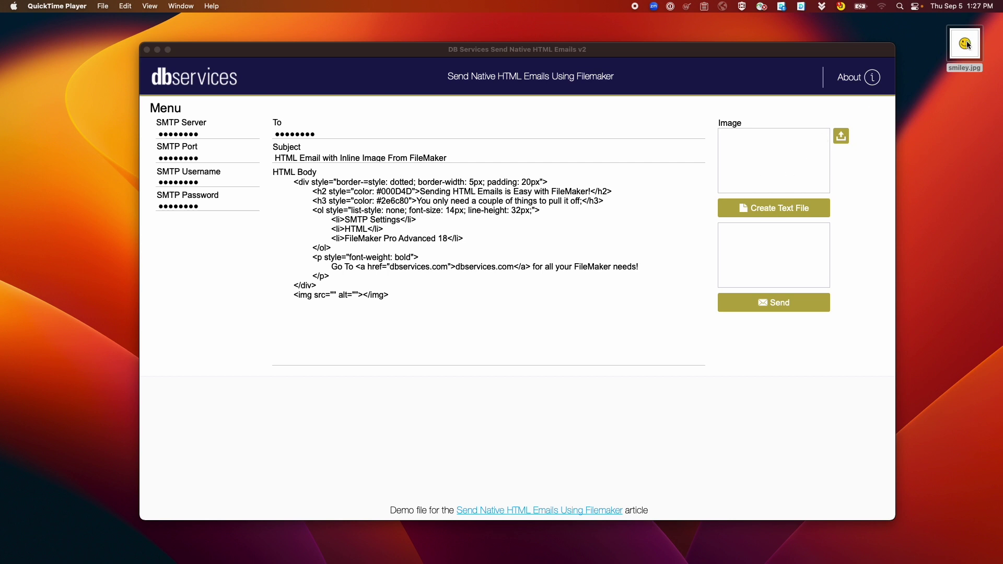
Drag smiley.jpg from the desktop into the record's Image container field.
left_click_drag(965, 43, 759, 162)
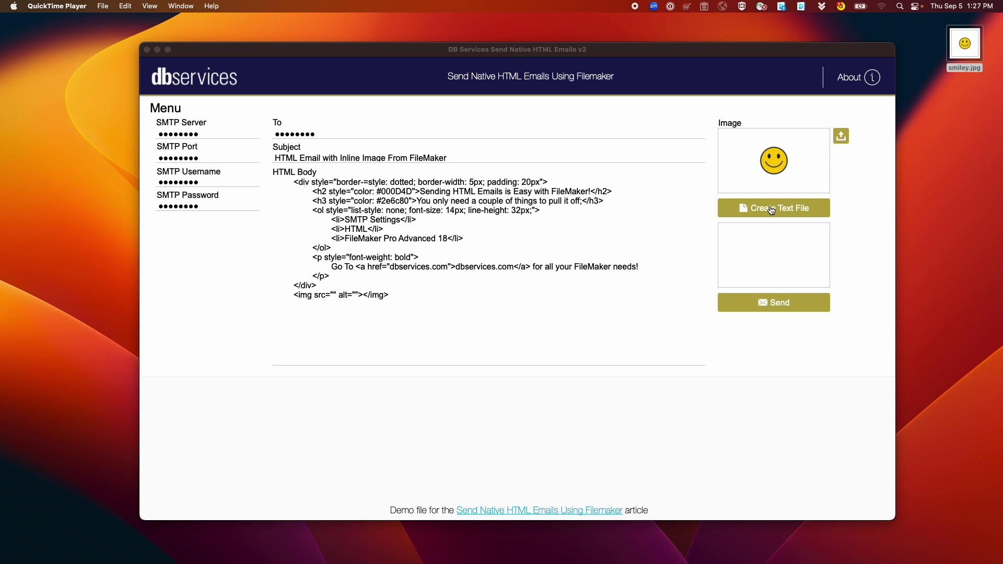
left_click(430, 102)
Review the script steps building the HTML $body, plain $text, image file name, extension and base64 data.
key("shift+super+s")
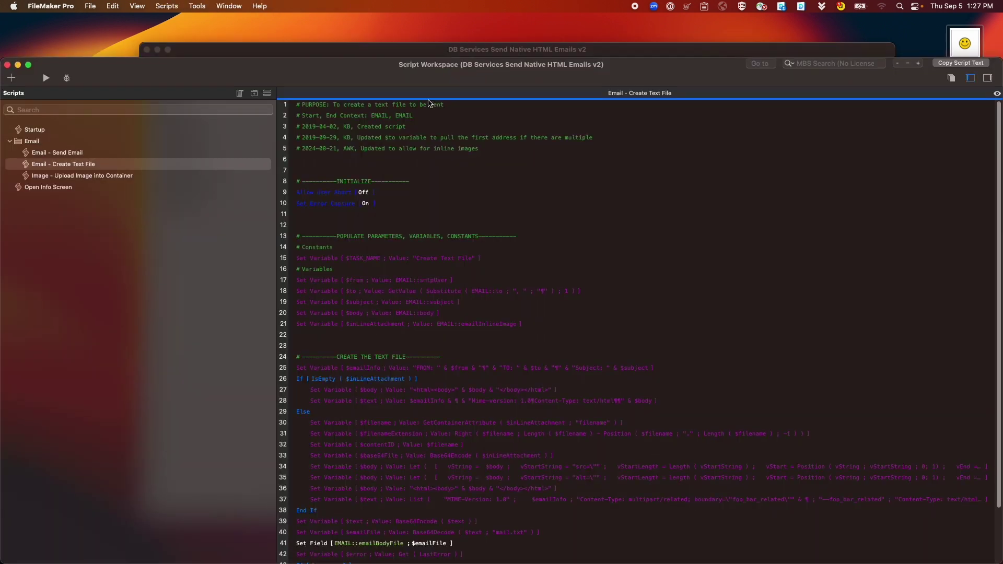
double_click(388, 64)
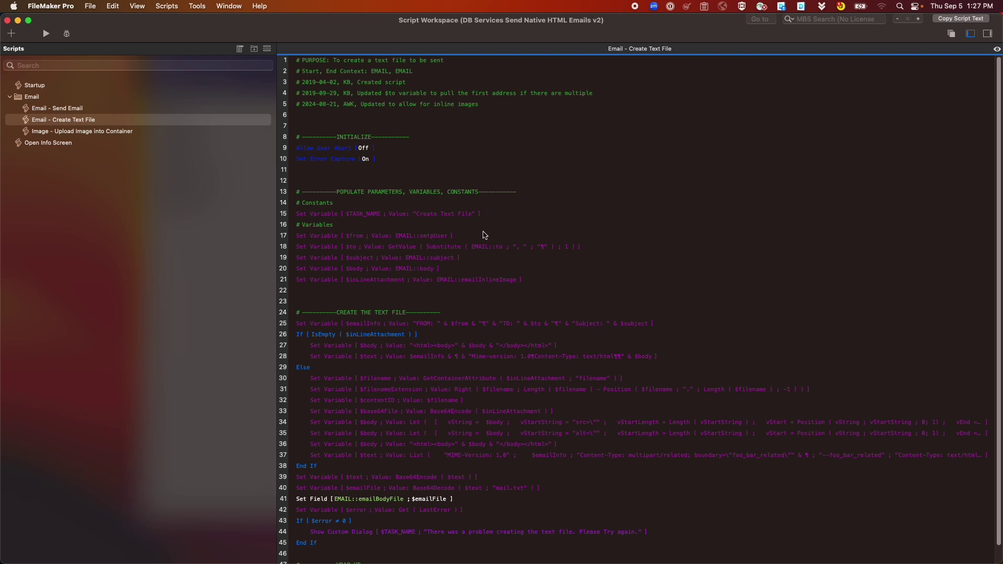
scroll(484, 234, "down", 2)
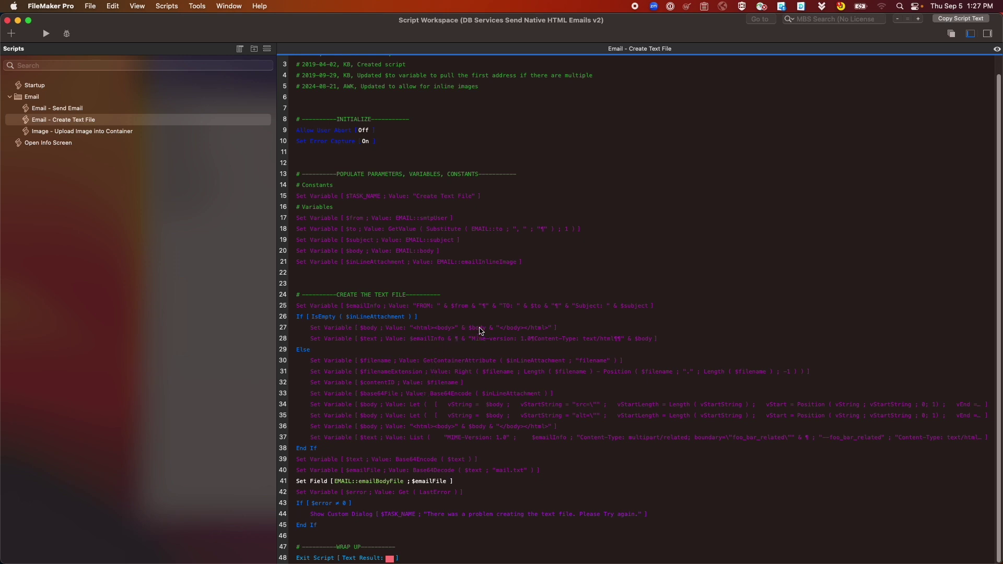
left_click(482, 329)
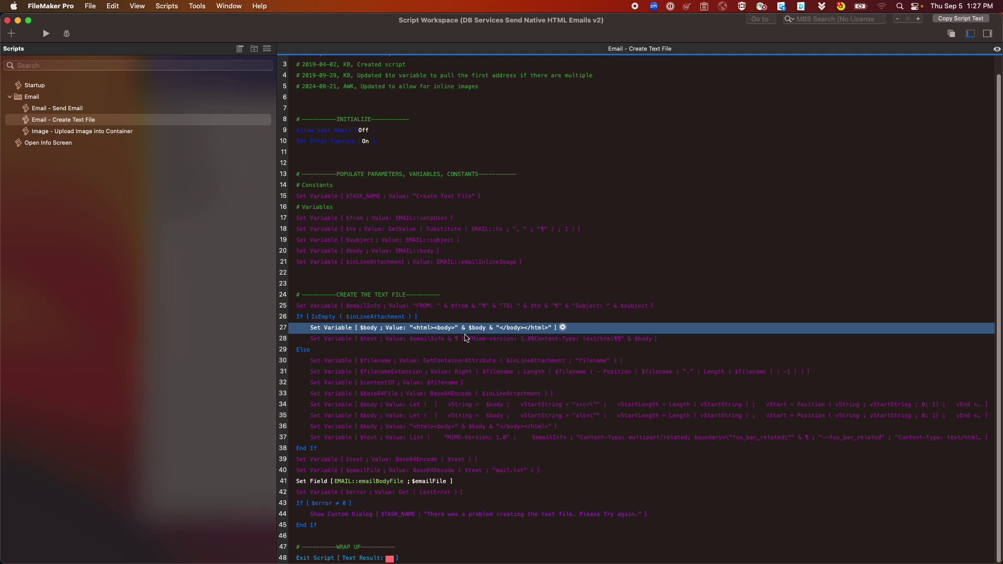
left_click(482, 339)
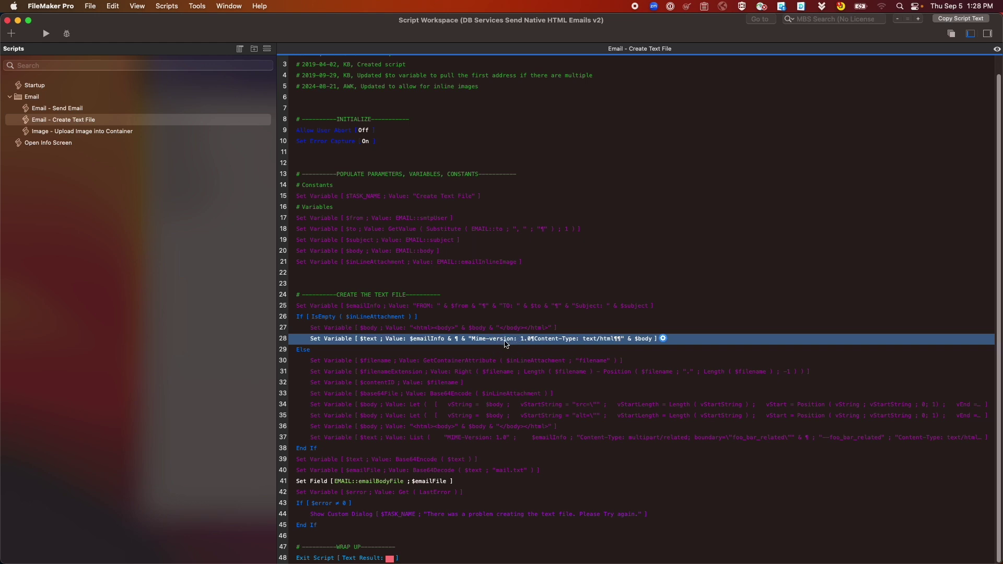
left_click(477, 364)
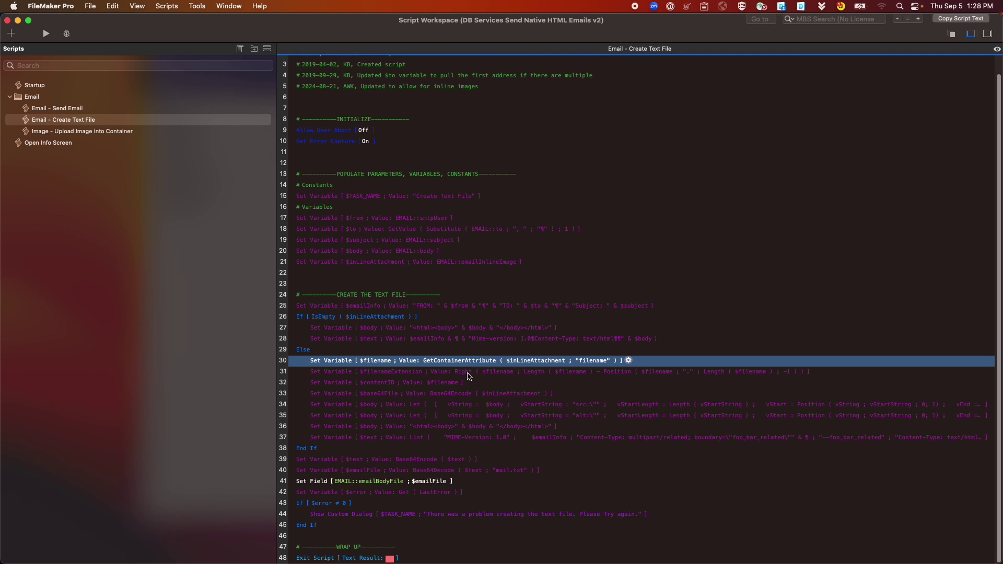
left_click(468, 373)
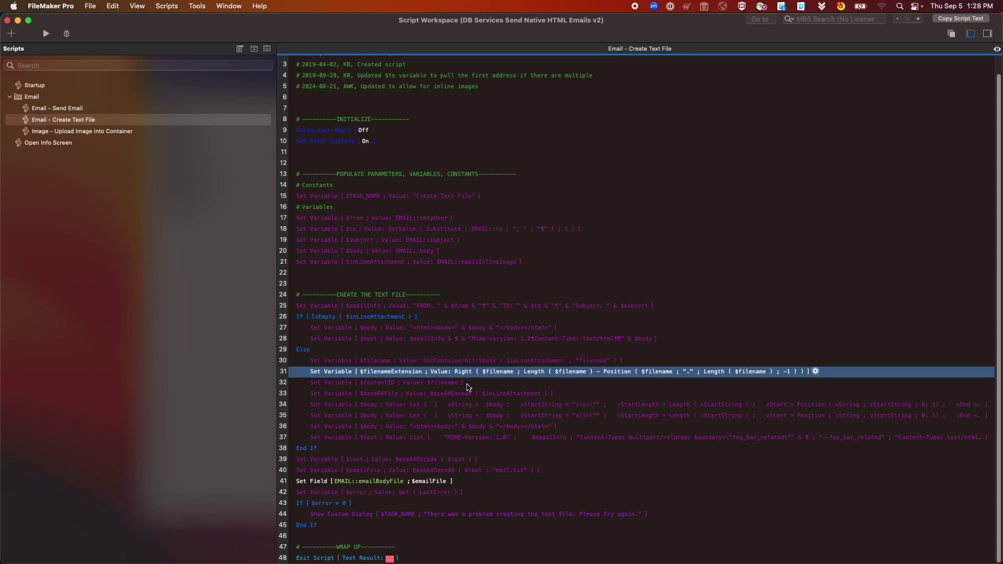
left_click(444, 393)
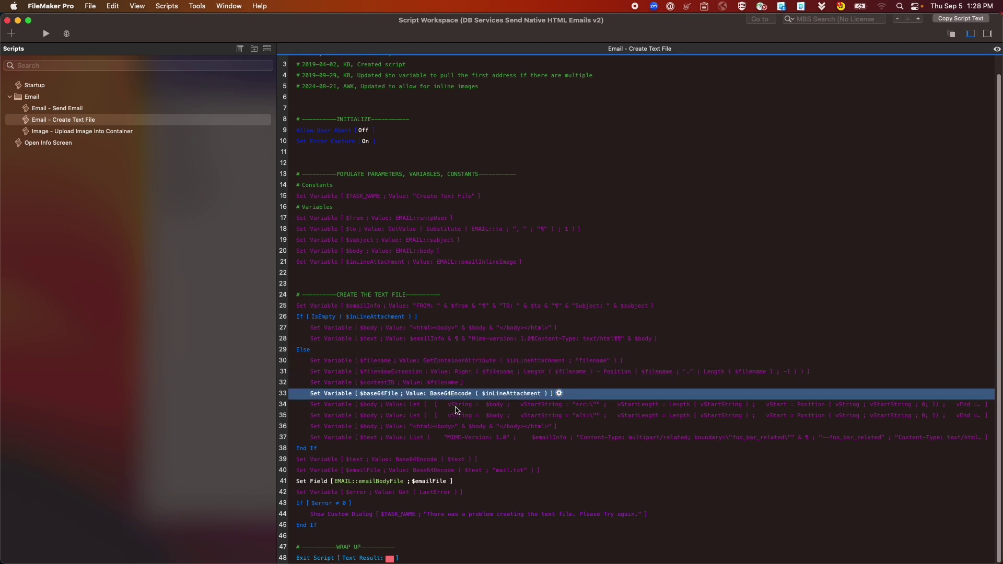
Bring up the calculation that rewrites the image src in $body as a cid reference.
double_click(457, 406)
left_click(190, 136)
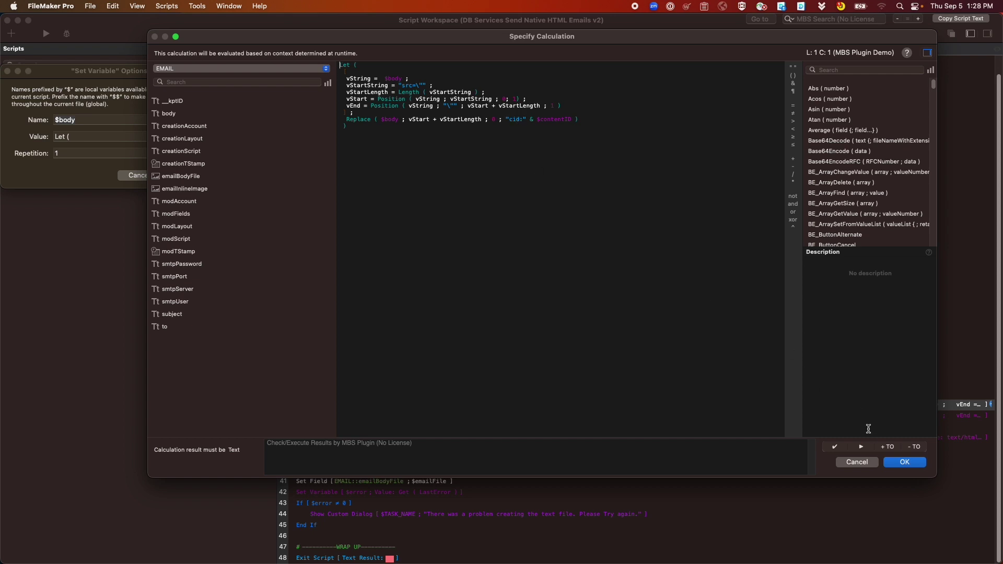
Review the List calculation building the multipart MIME $text, then cancel without changes.
left_click(857, 462)
left_click(139, 175)
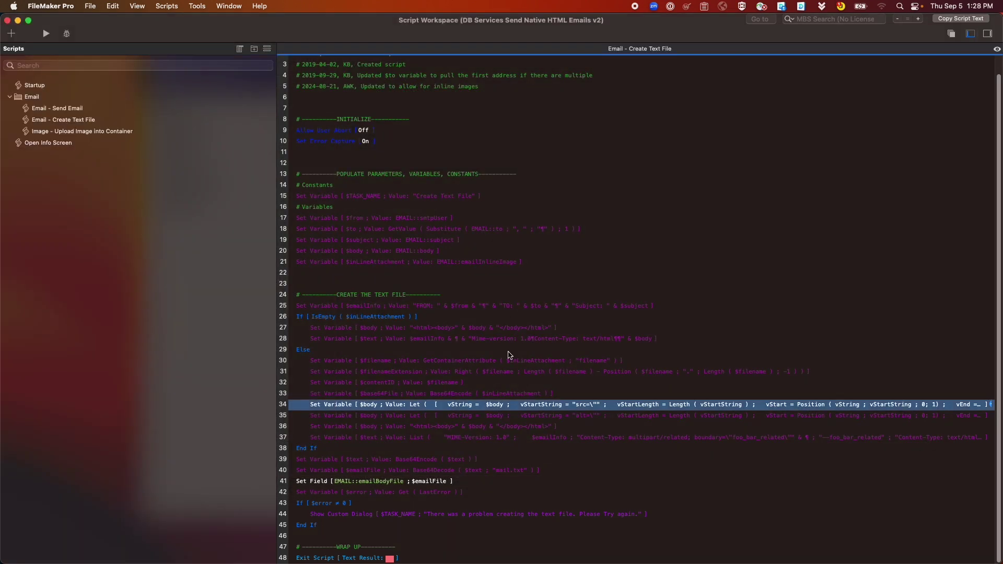
double_click(531, 436)
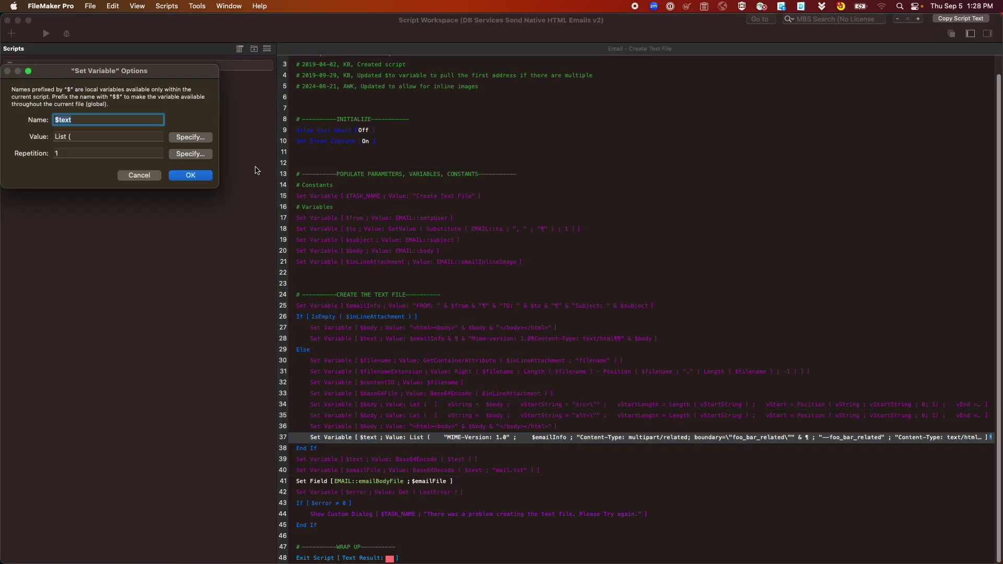
left_click(191, 138)
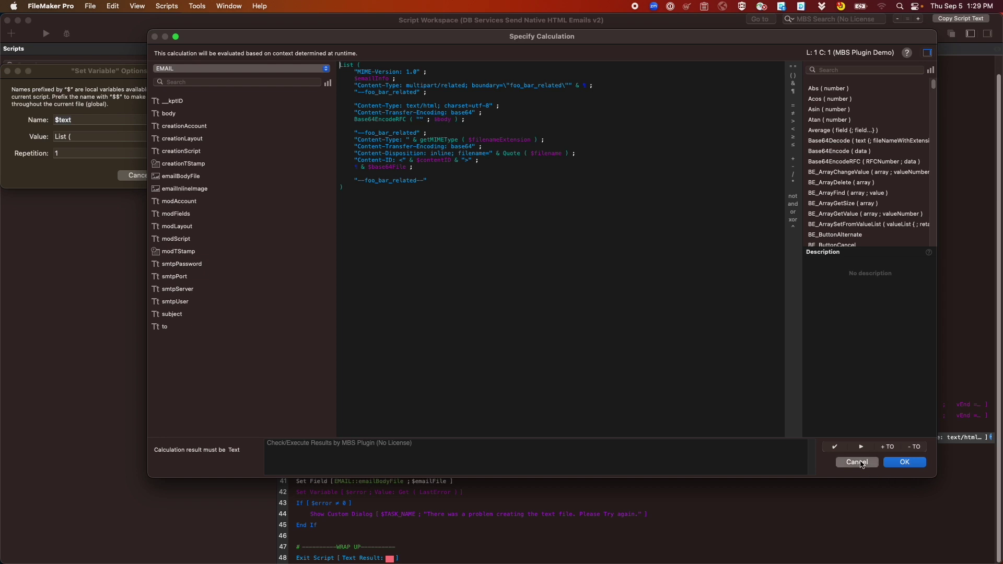
left_click(857, 462)
Run Create Text File on the demo layout to generate mail.txt in the record.
left_click(128, 173)
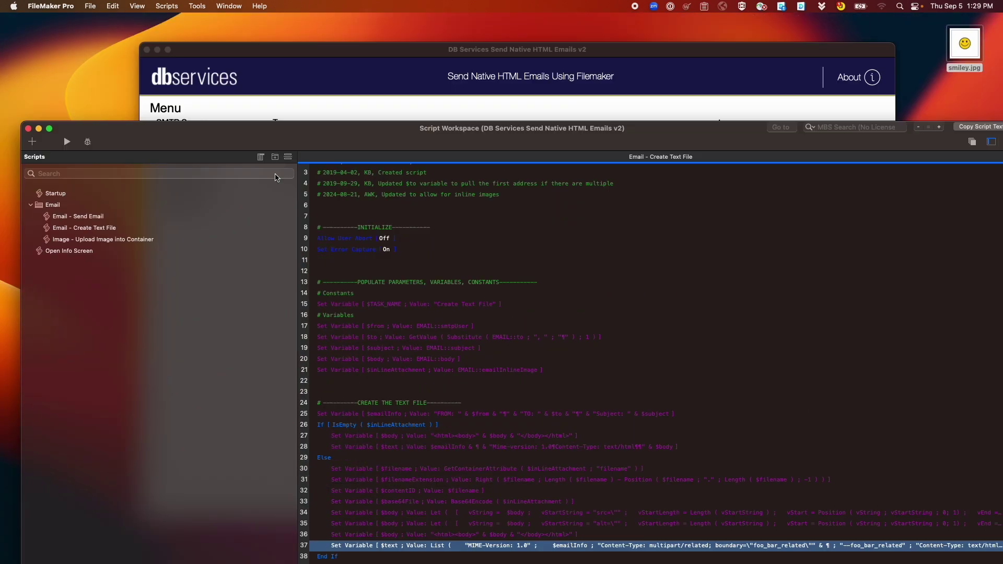
left_click_drag(250, 20, 251, 484)
left_click(360, 302)
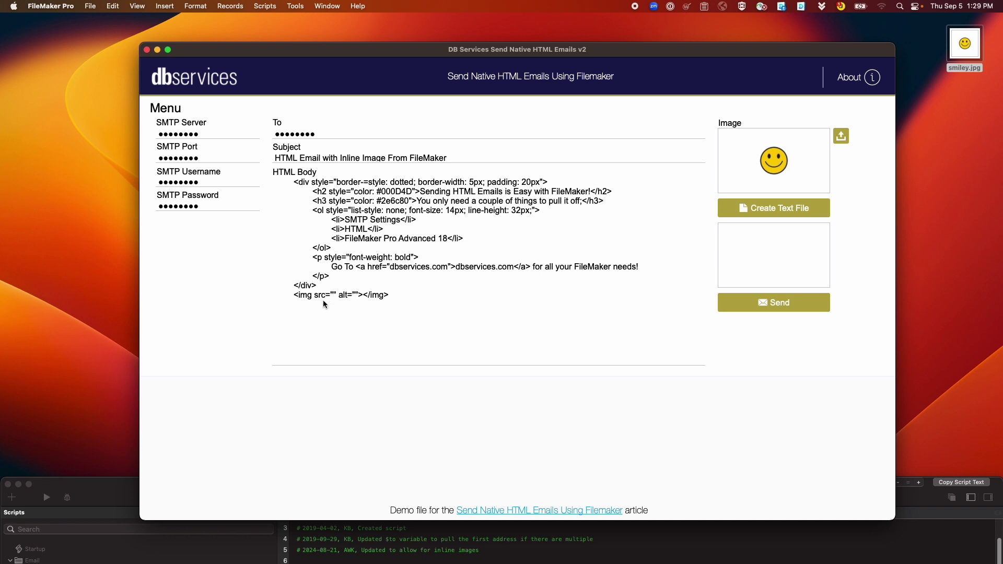
Close and reopen the Script Workspace with Cmd+Shift+S.
left_click(114, 512)
left_click_drag(110, 456, 200, 37)
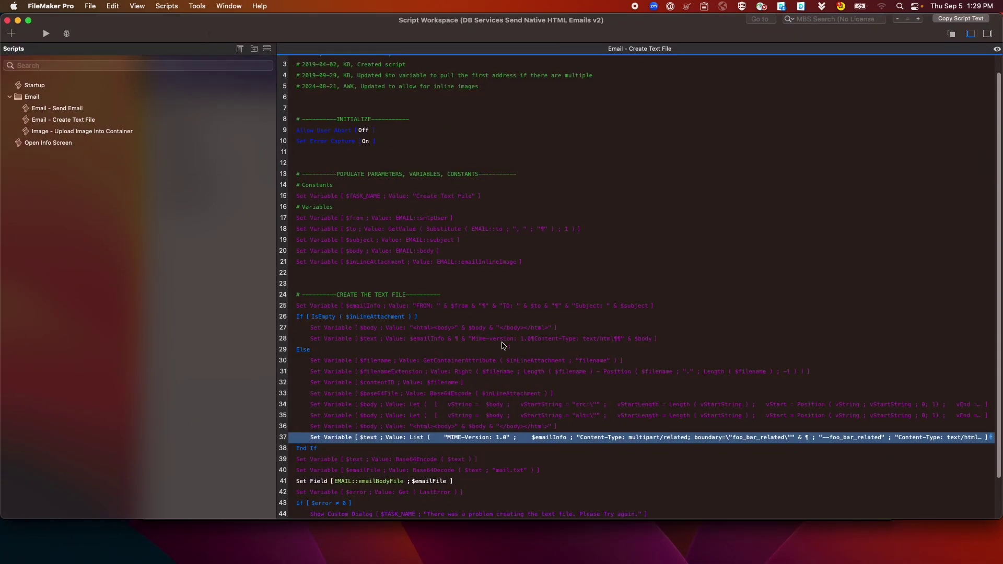
scroll(518, 406, "down", 3)
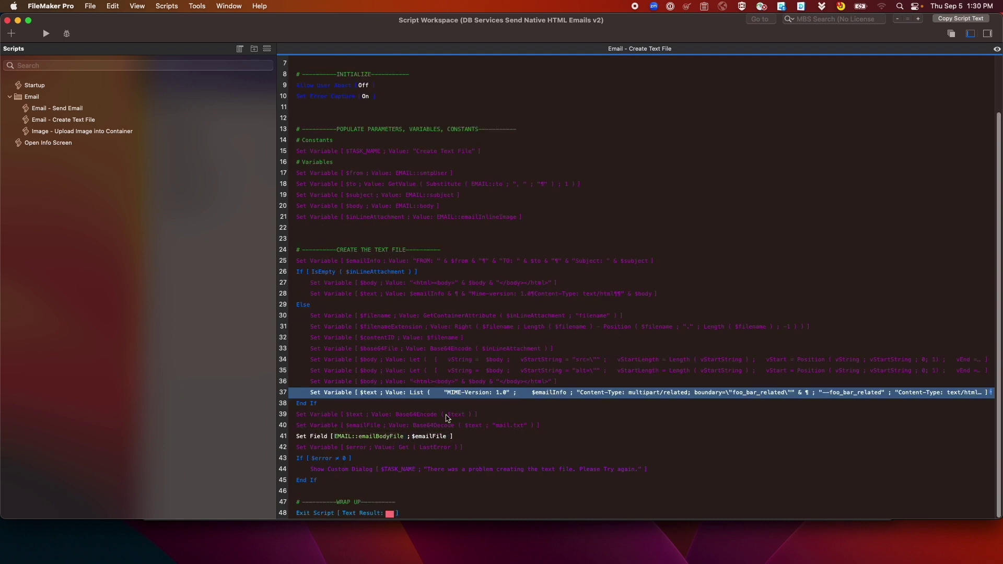
left_click(15, 19)
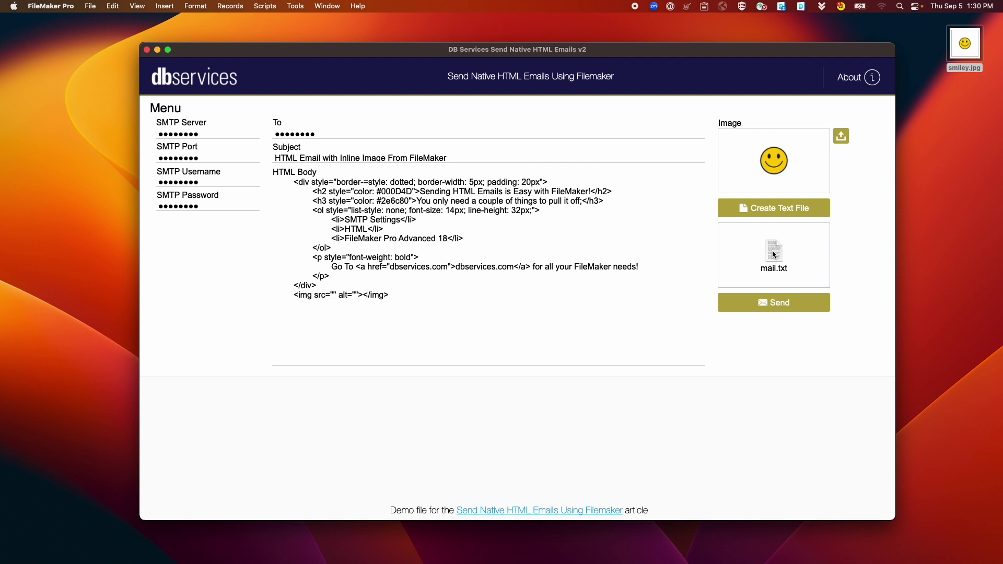
key("shift+super+s")
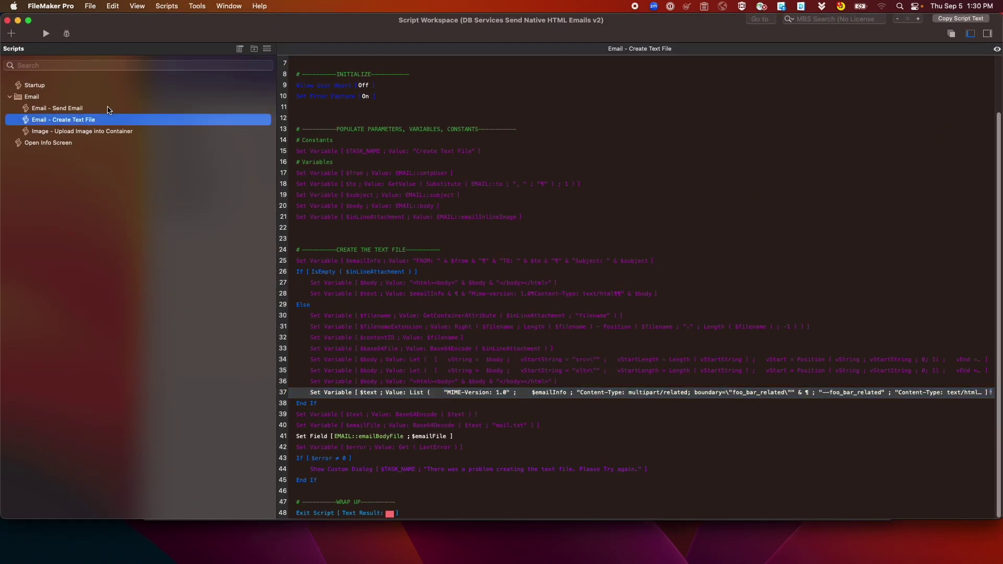
Review the Email - Send Email script down to its Insert from URL step.
left_click(57, 107)
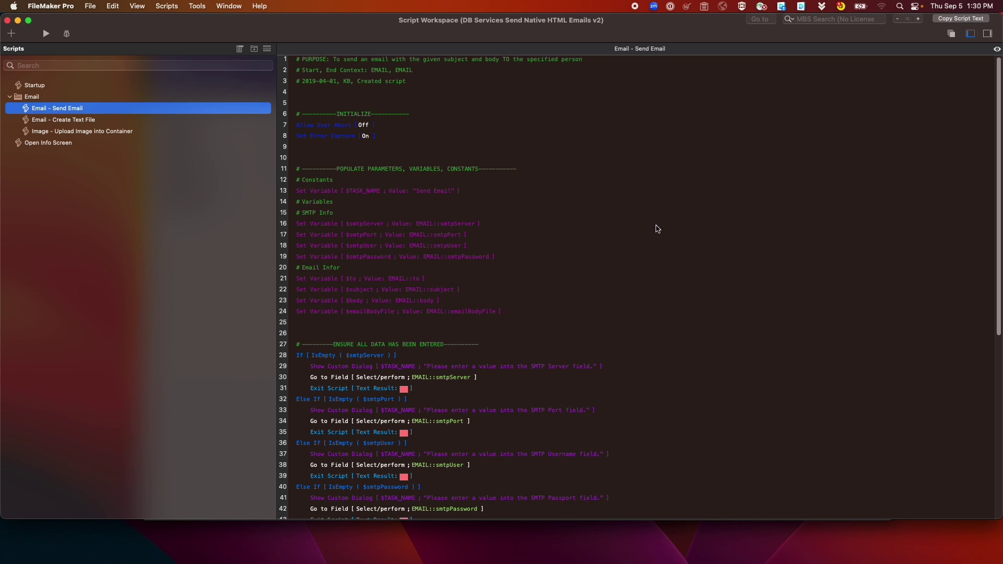
scroll(657, 228, "down", 4)
scroll(658, 229, "down", 4)
scroll(657, 229, "down", 4)
scroll(657, 228, "down", 5)
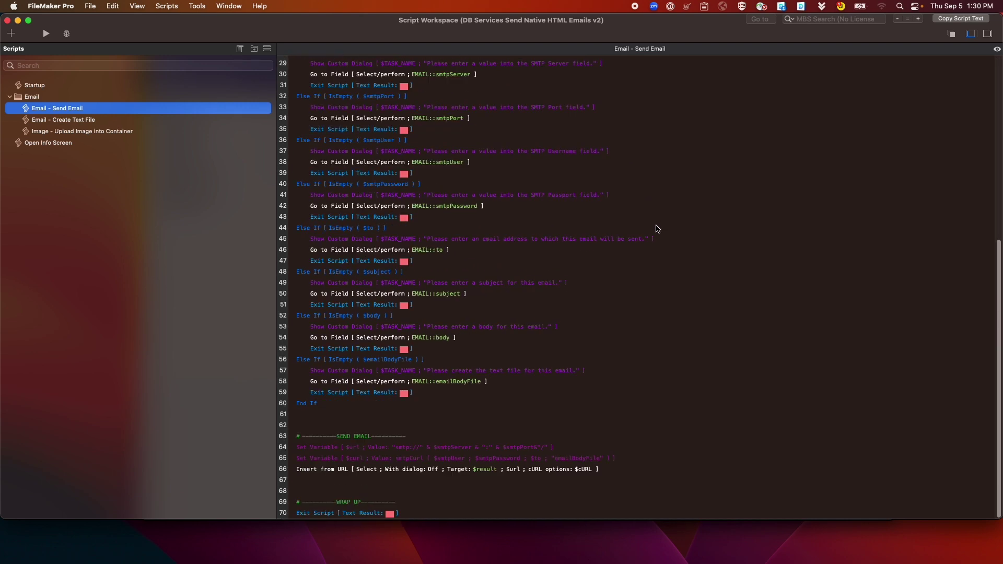
scroll(333, 472, "up", 3)
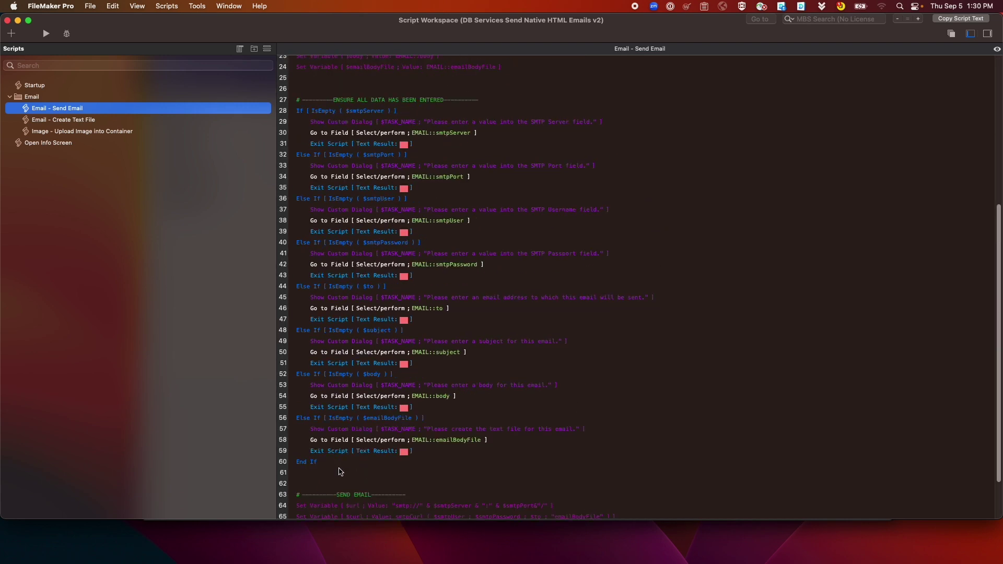
scroll(334, 471, "up", 3)
scroll(542, 275, "down", 1)
scroll(542, 274, "down", 5)
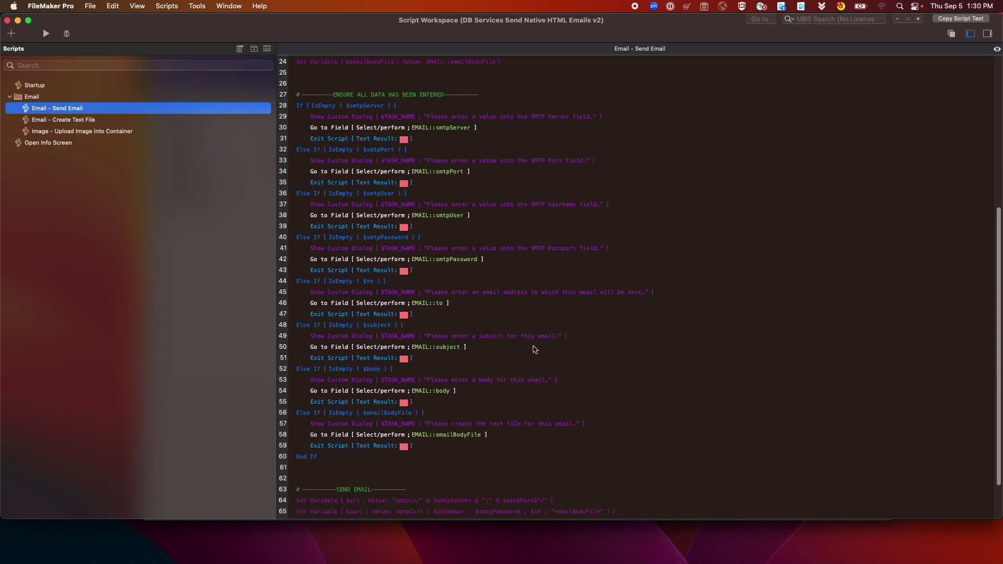
scroll(542, 345, "up", 3)
scroll(553, 328, "down", 2)
scroll(553, 327, "down", 2)
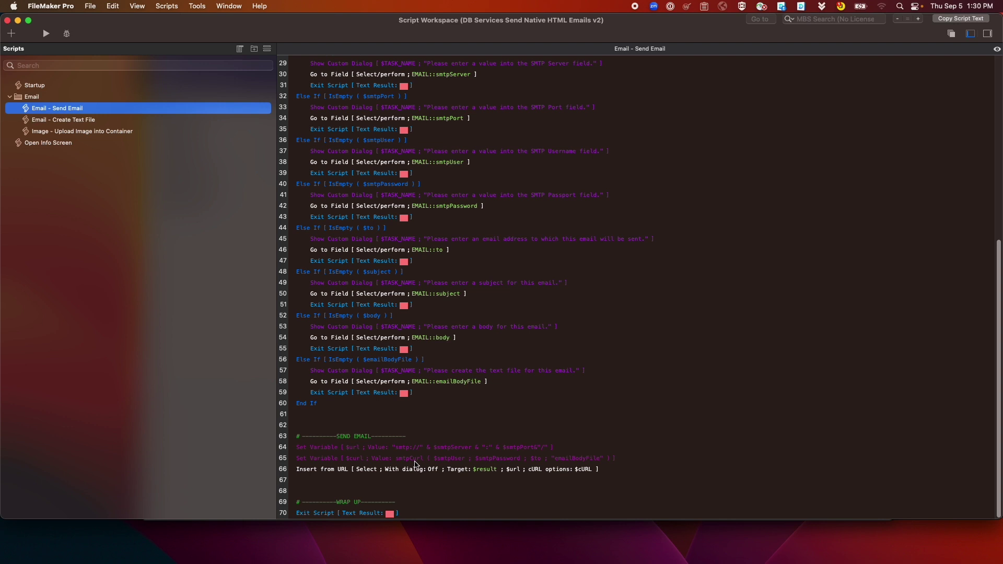
left_click(91, 5)
mouse_move(98, 101)
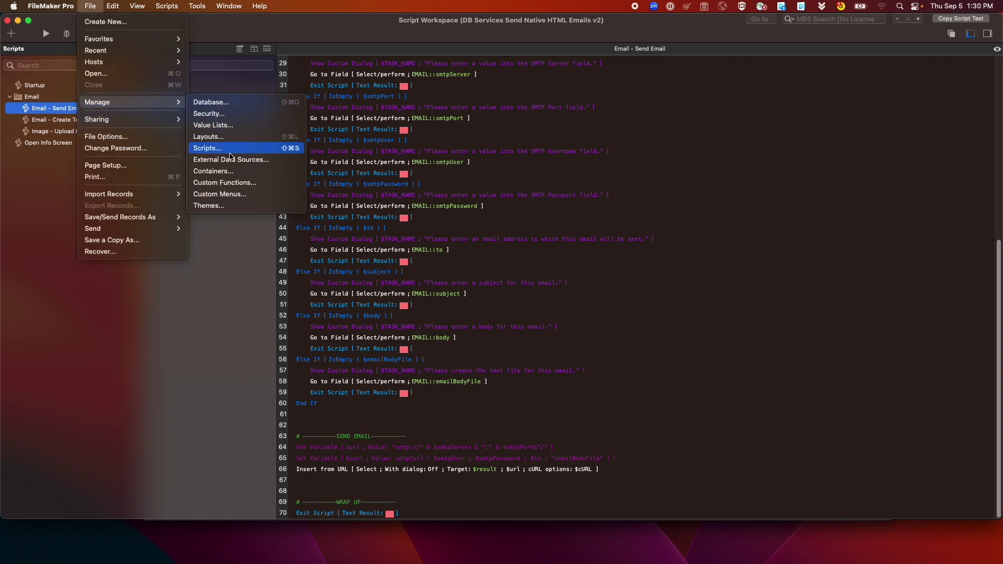
left_click(224, 183)
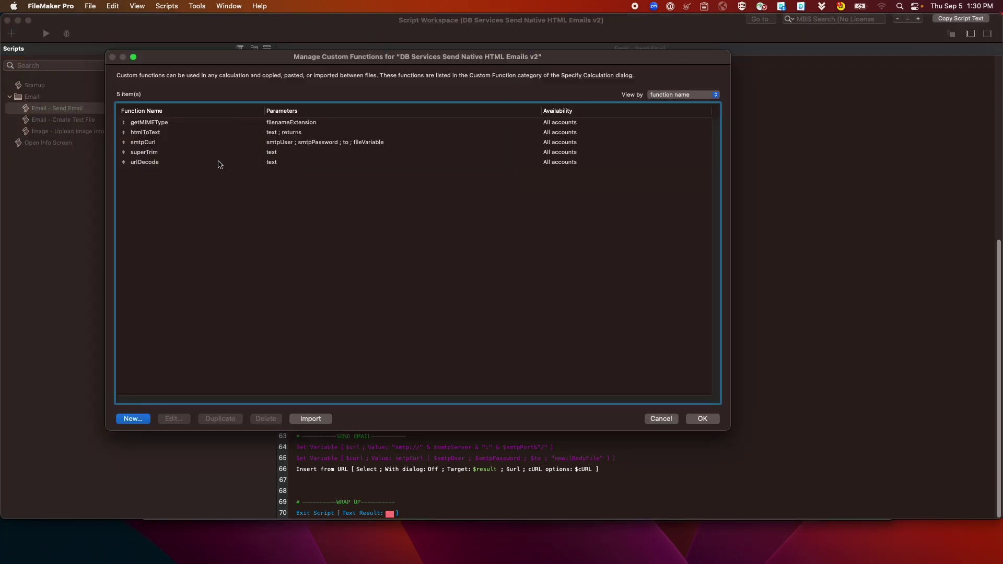
double_click(184, 141)
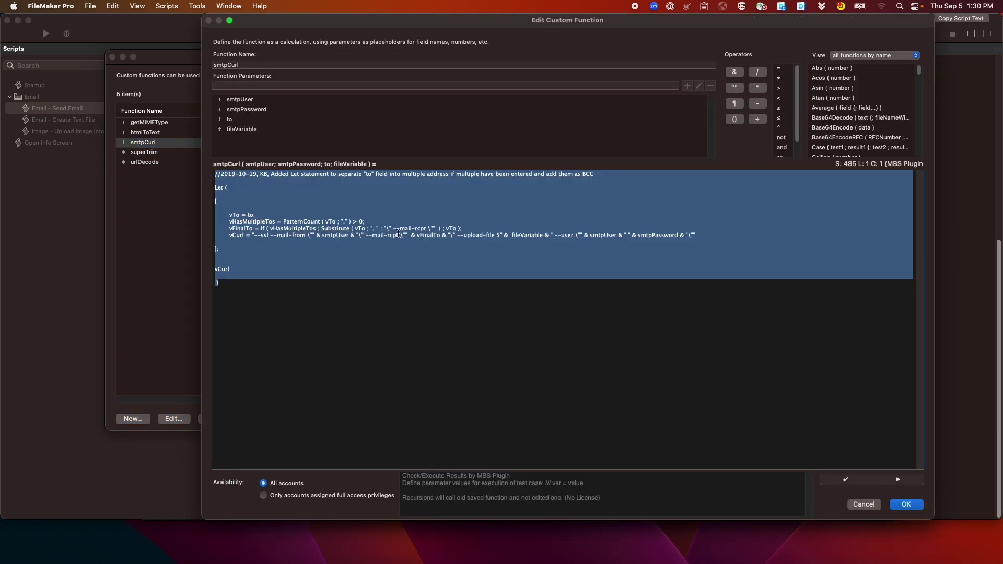
left_click(390, 196)
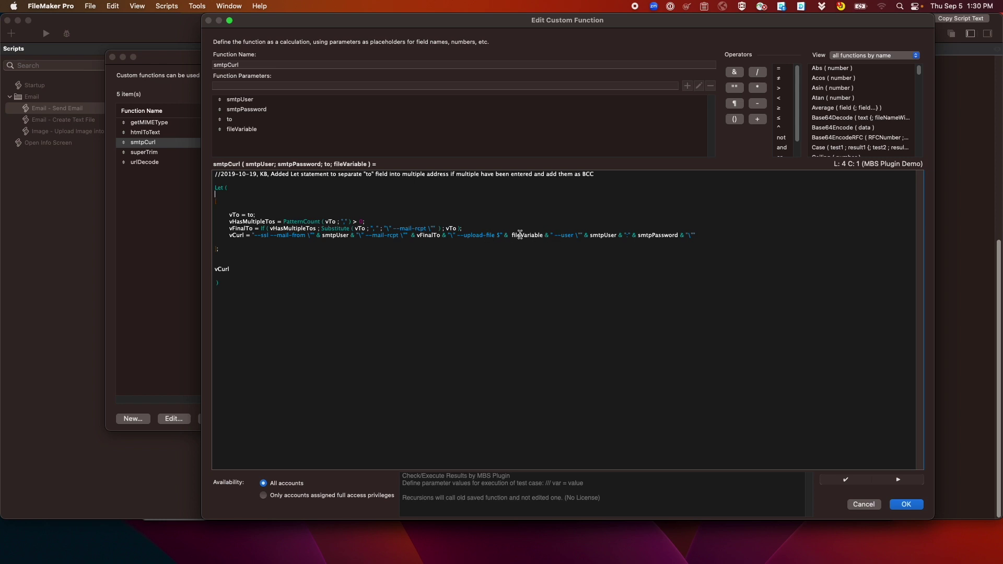
left_click(498, 235)
mouse_move(499, 236)
left_mouse_down()
mouse_move(464, 238)
mouse_move(500, 235)
left_mouse_up()
key("Right")
left_click(864, 505)
left_click(661, 418)
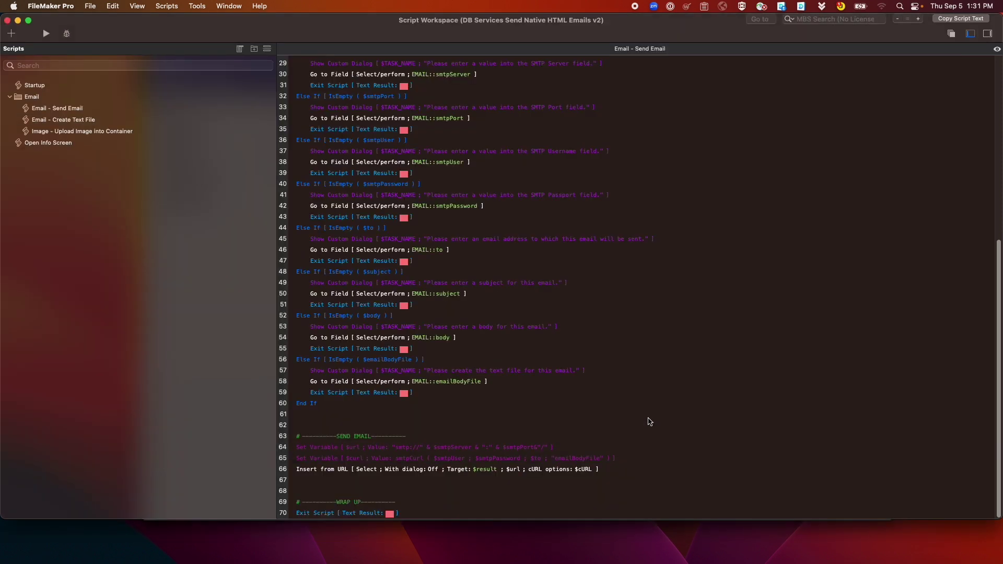
scroll(471, 447, "up", 10)
scroll(422, 459, "up", 3)
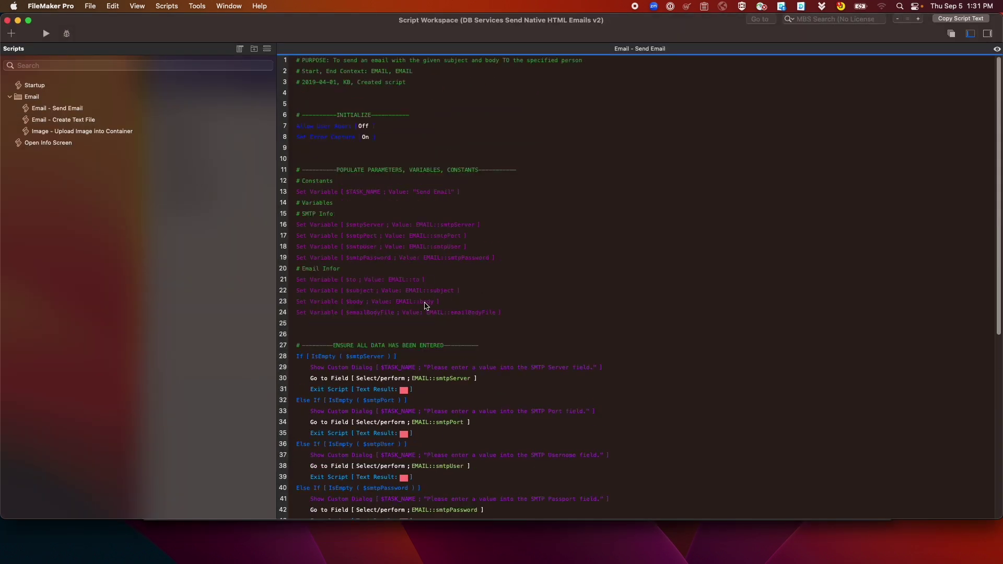
scroll(403, 325, "down", 5)
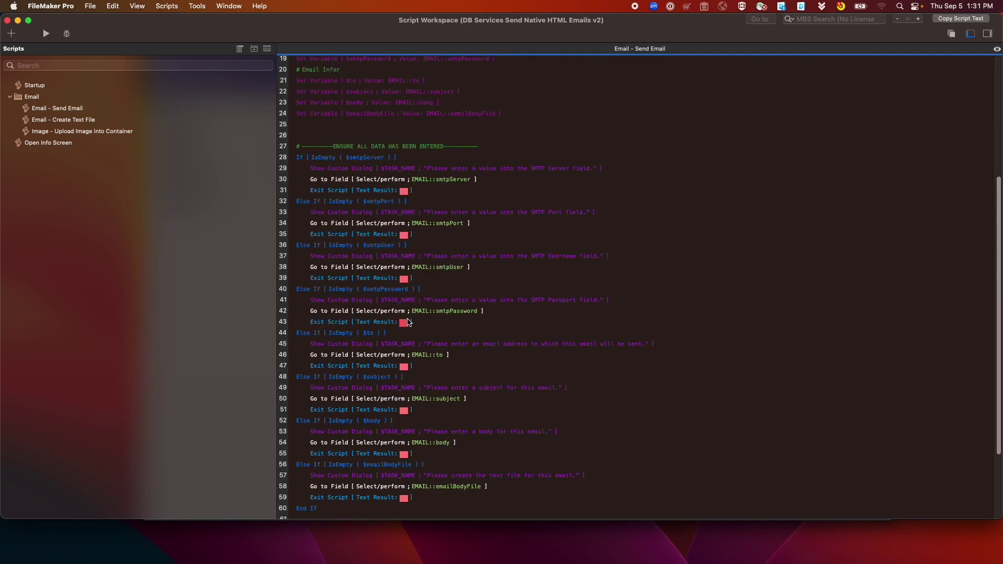
scroll(471, 454, "down", 5)
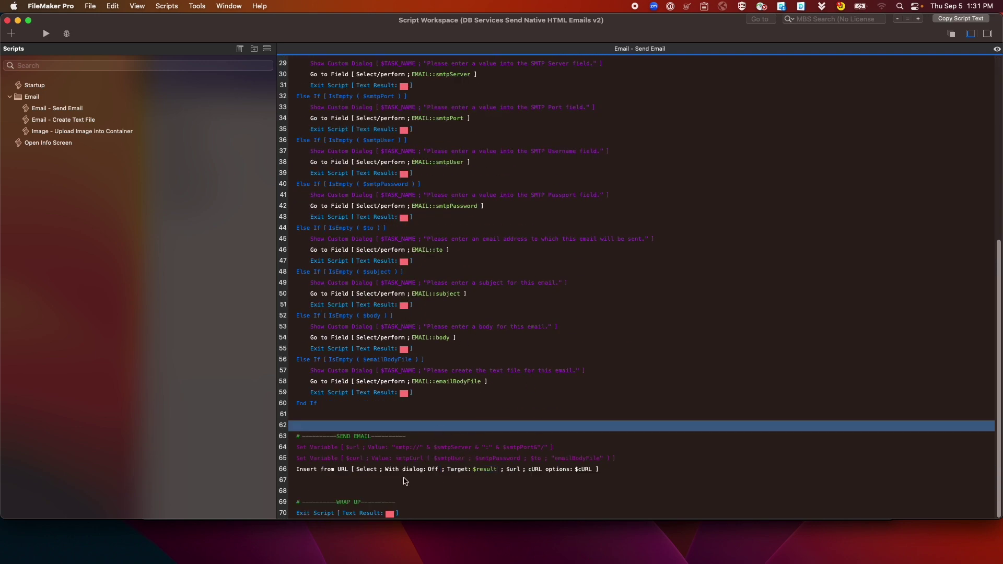
left_click(362, 472)
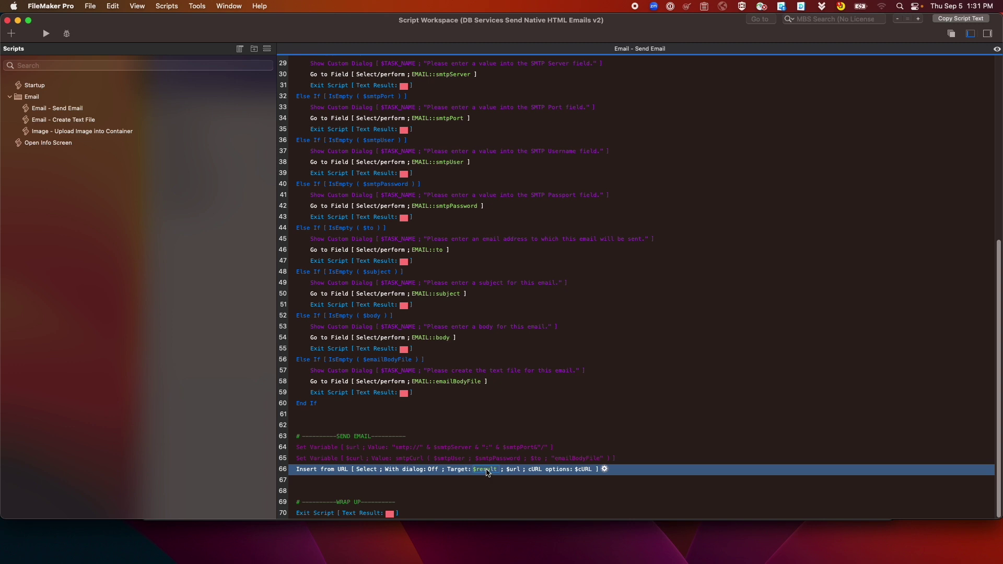
Inspect the Insert from URL step's target variable, URL and cURL options calculations.
left_click(604, 469)
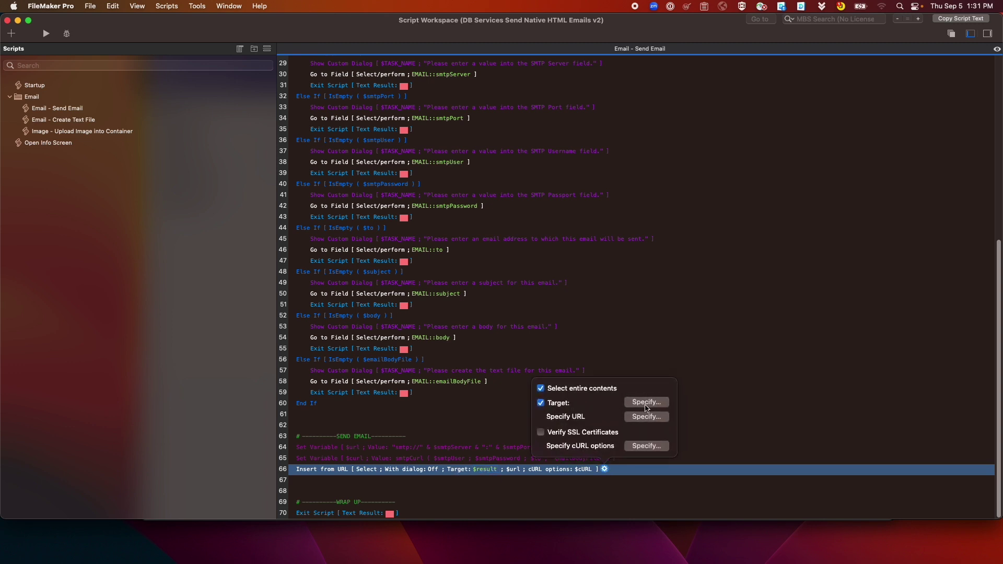
left_click(646, 402)
left_click(511, 318)
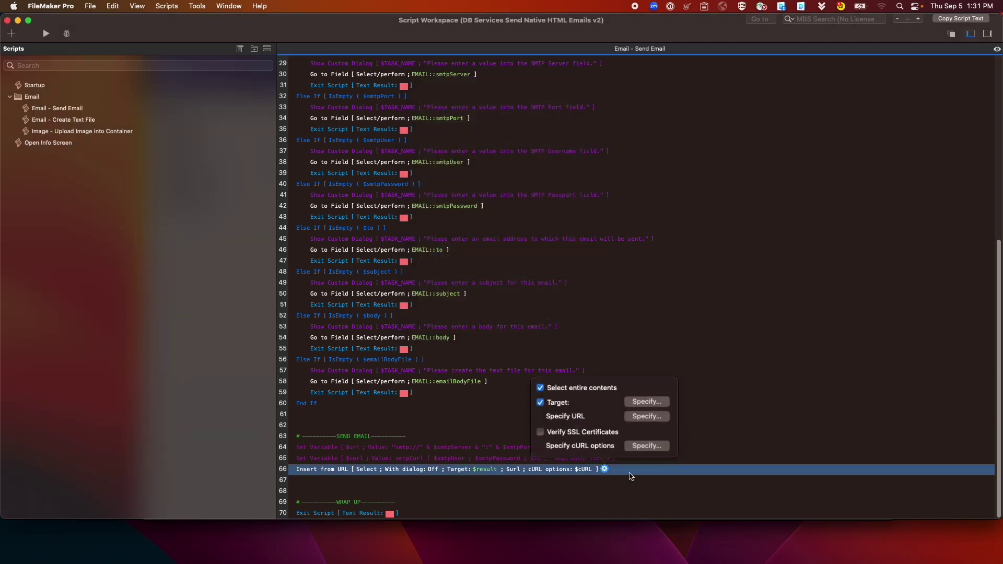
left_click(646, 417)
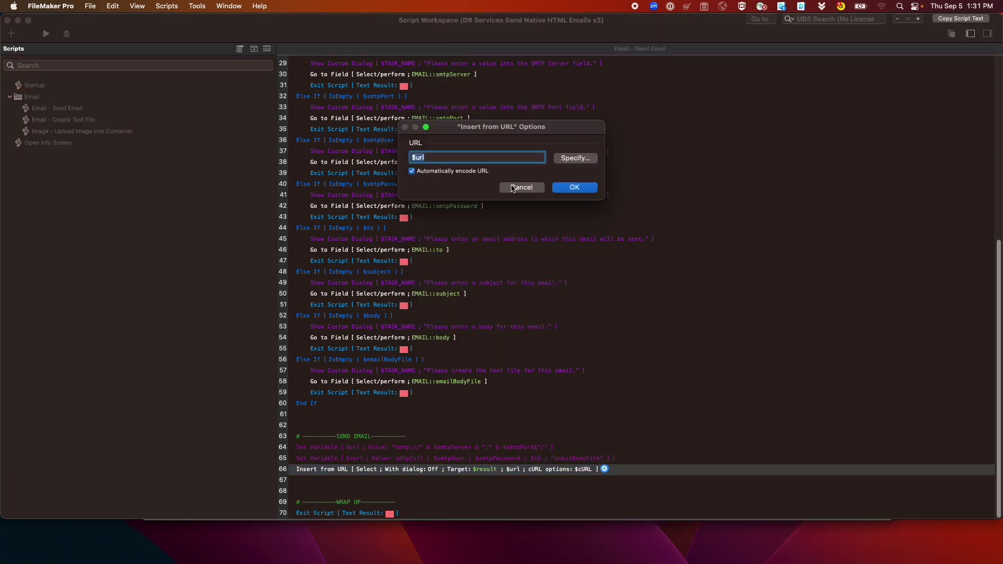
left_click(518, 189)
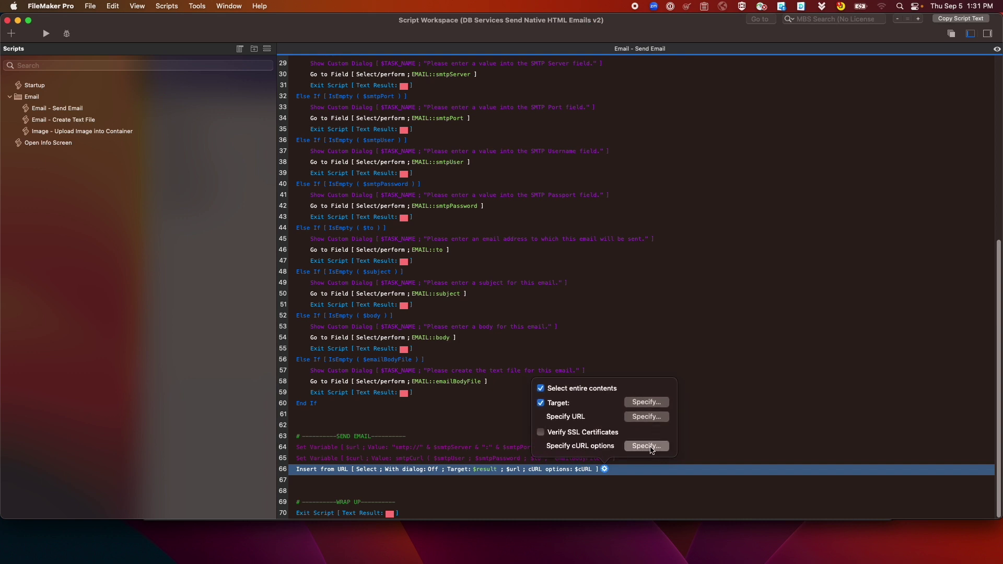
left_click(636, 451)
left_click(858, 461)
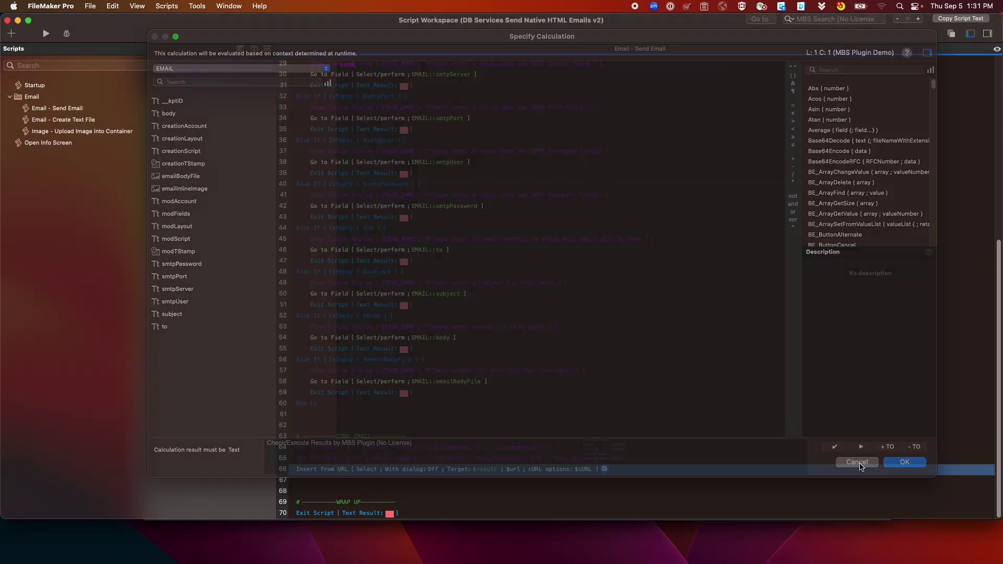
left_click(736, 435)
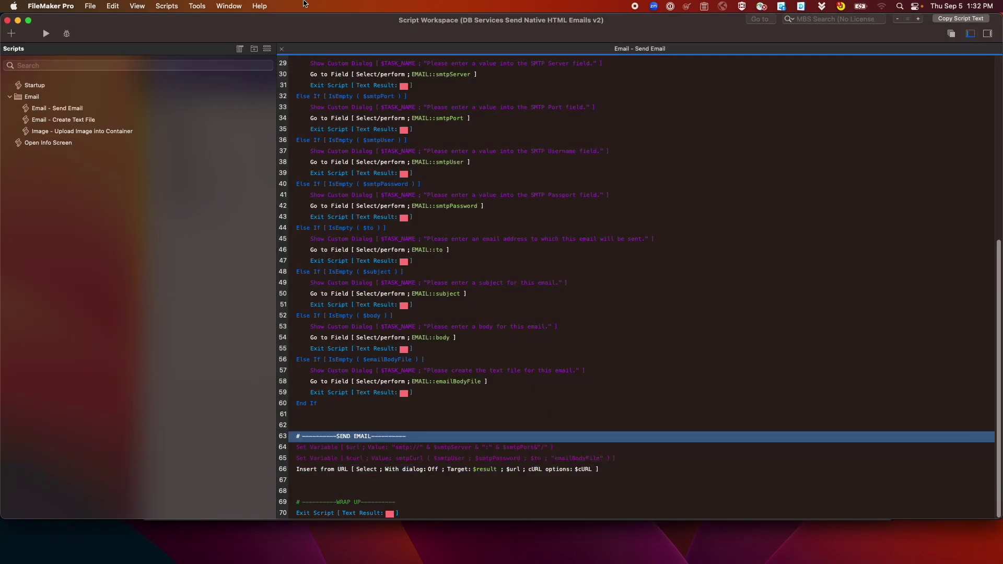
Send the HTML email from the demo layout.
left_click(7, 21)
left_click(783, 304)
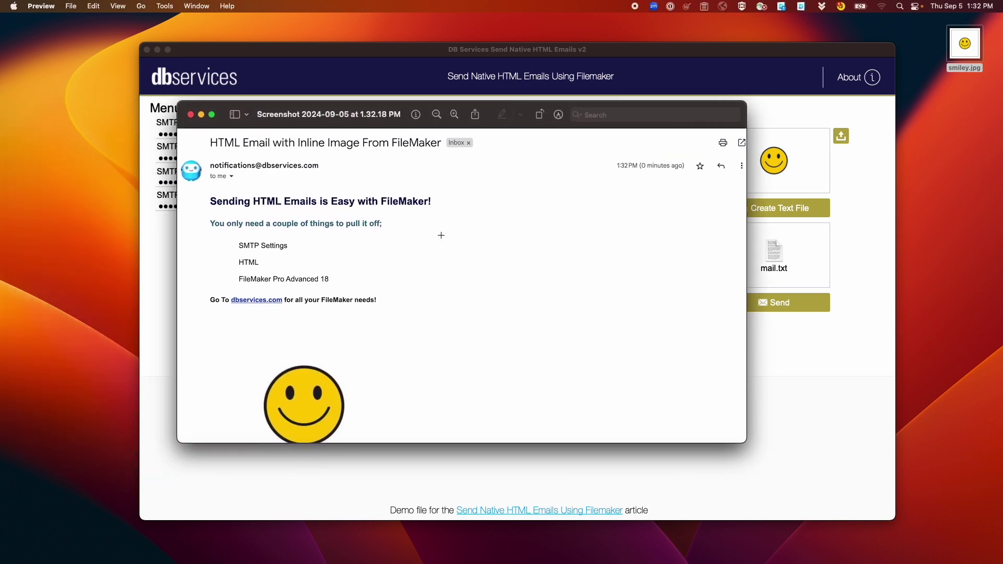
Highlight the received email's subject and formatted body, then reveal the FileMaker fields beside it.
left_click_drag(212, 143, 443, 142)
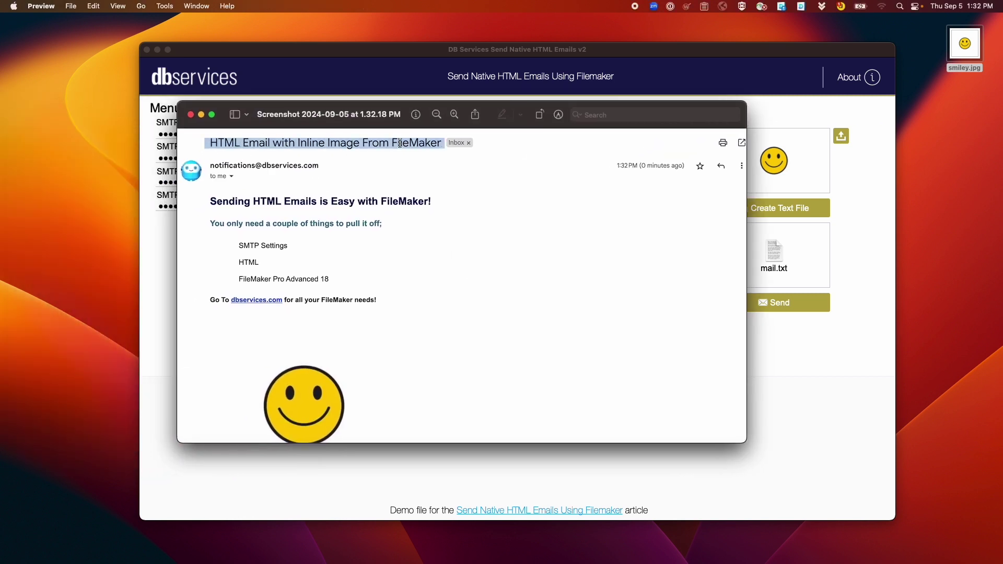
left_click(223, 206)
left_click_drag(211, 200, 388, 300)
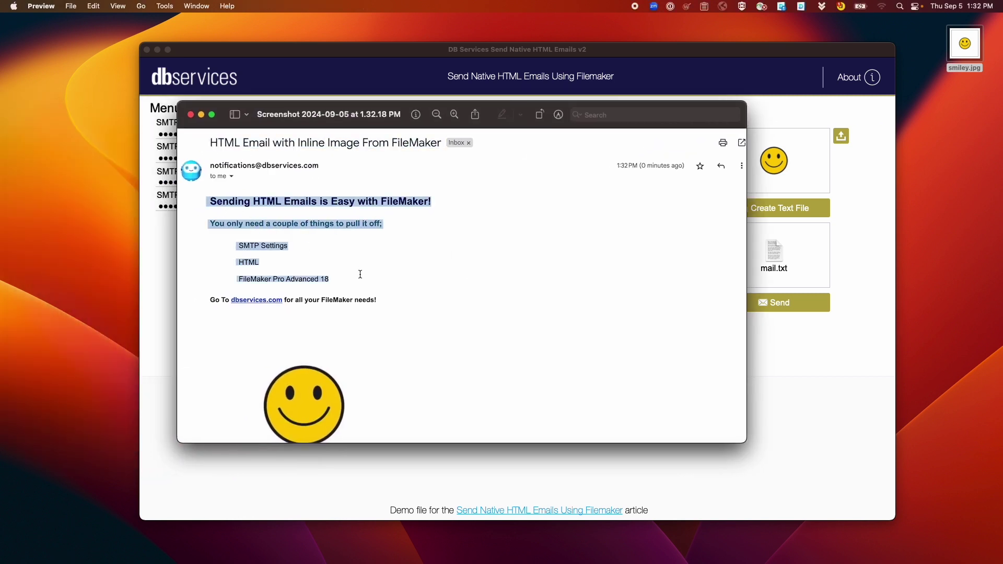
left_click(388, 295)
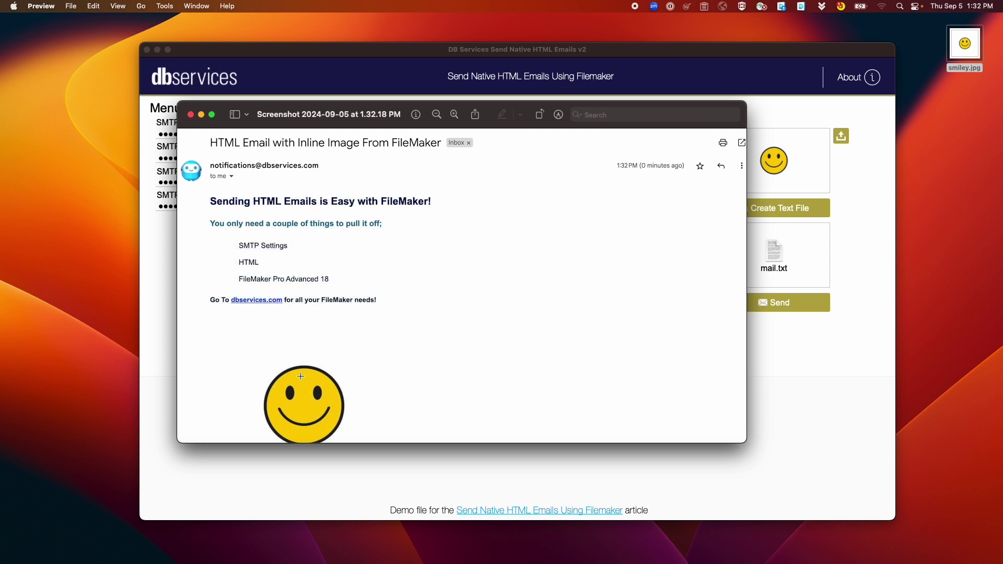
left_click_drag(386, 118, 643, 118)
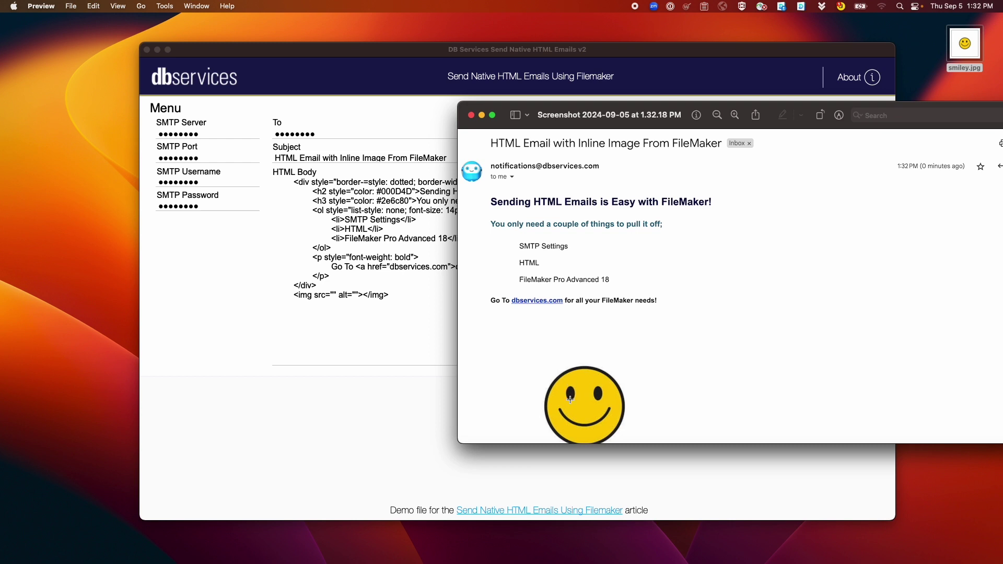
Close the received-email screenshot to leave the FileMaker demo layout in view.
left_click_drag(663, 116, 496, 250)
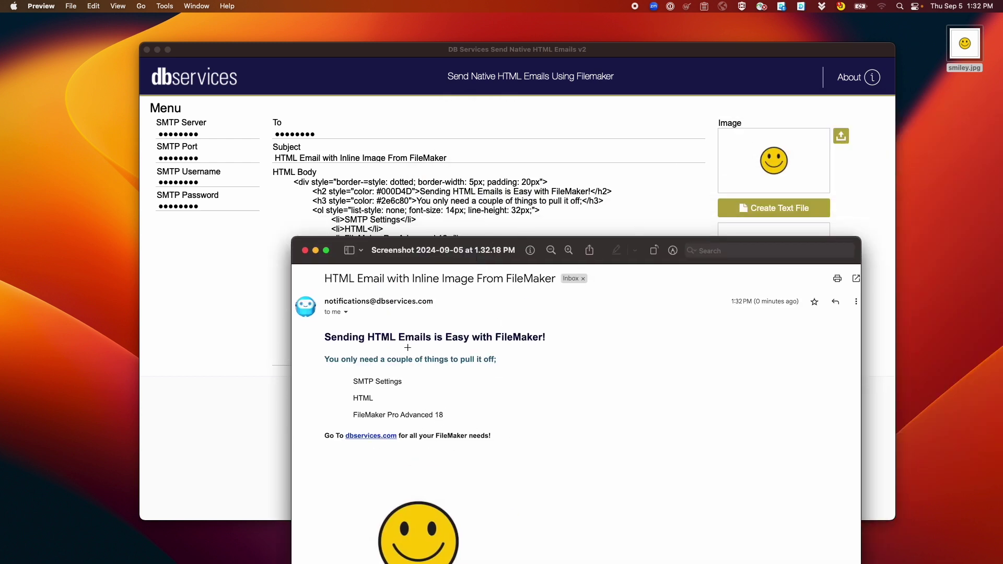
left_click(305, 250)
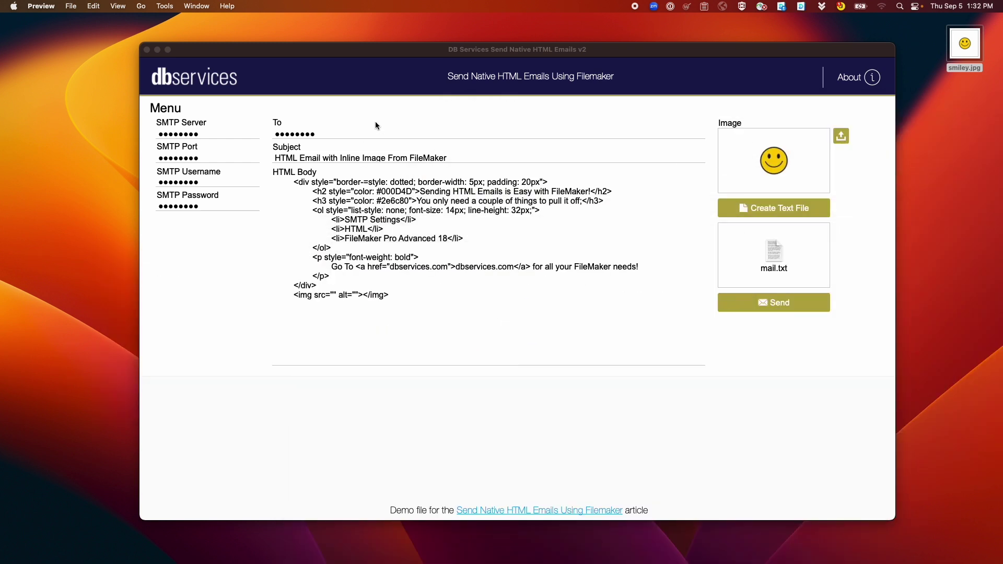